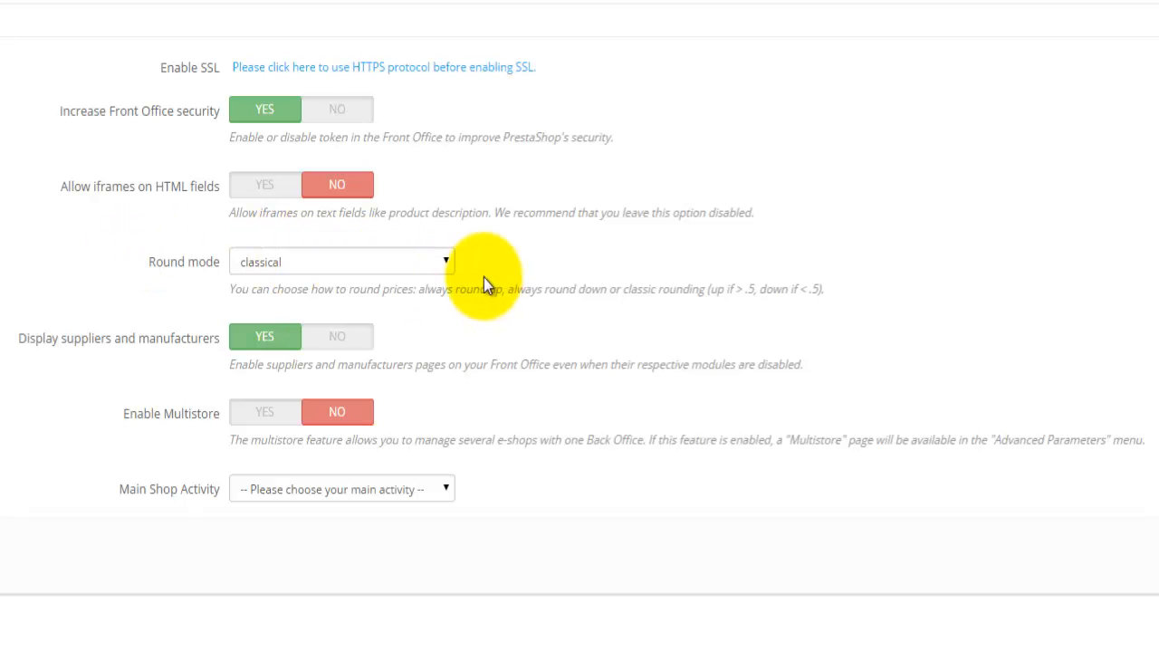
Review the available round modes and main shop activities in the General preferences
left_click(447, 263)
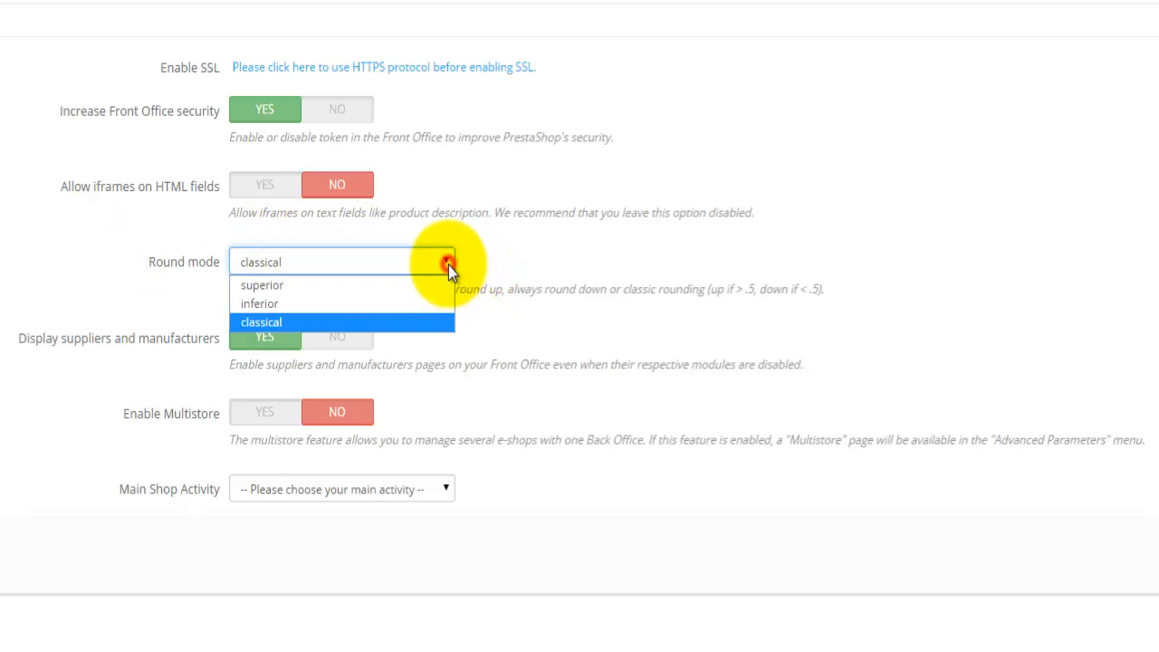
left_click(408, 323)
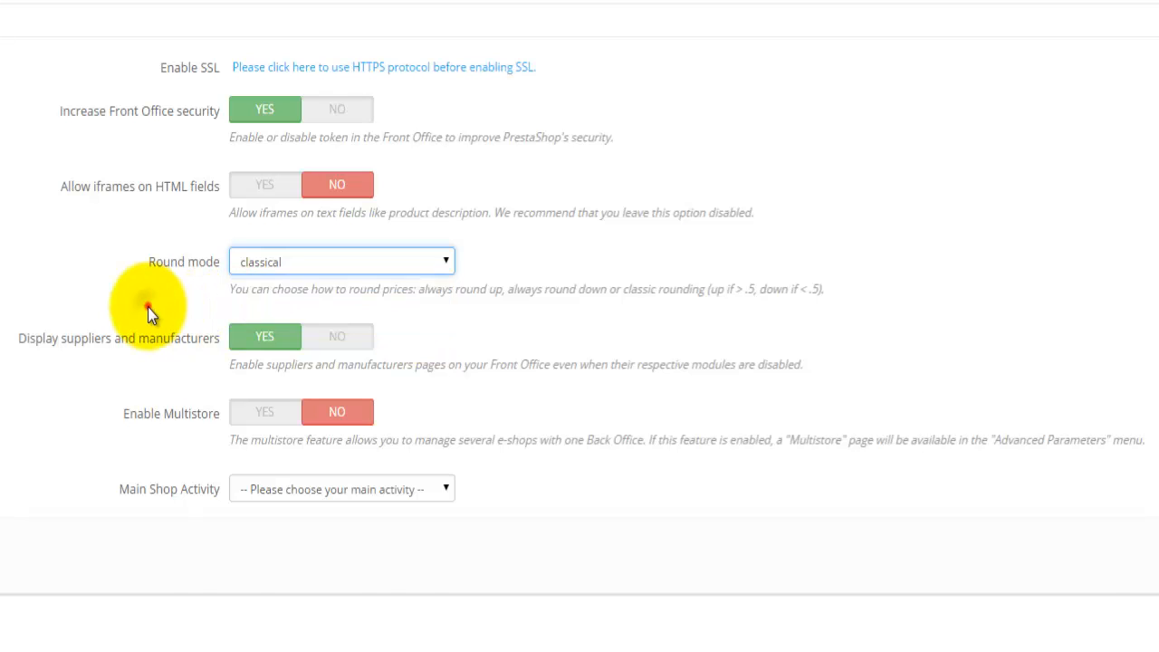
right_click(147, 307)
left_click(148, 307)
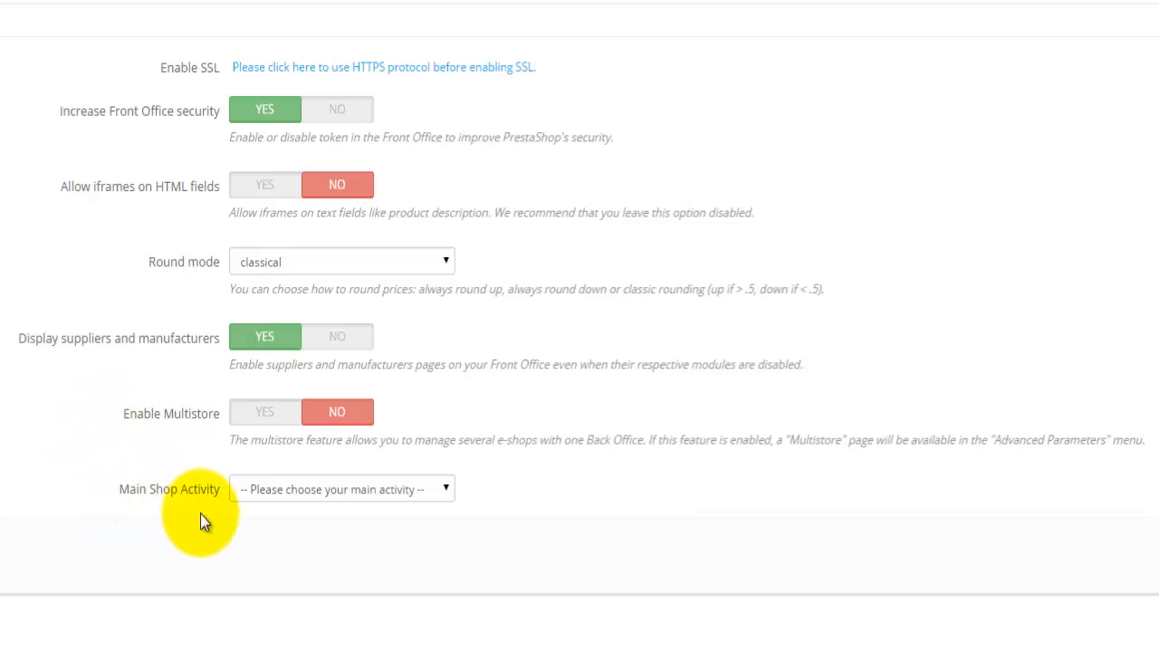
left_click(387, 489)
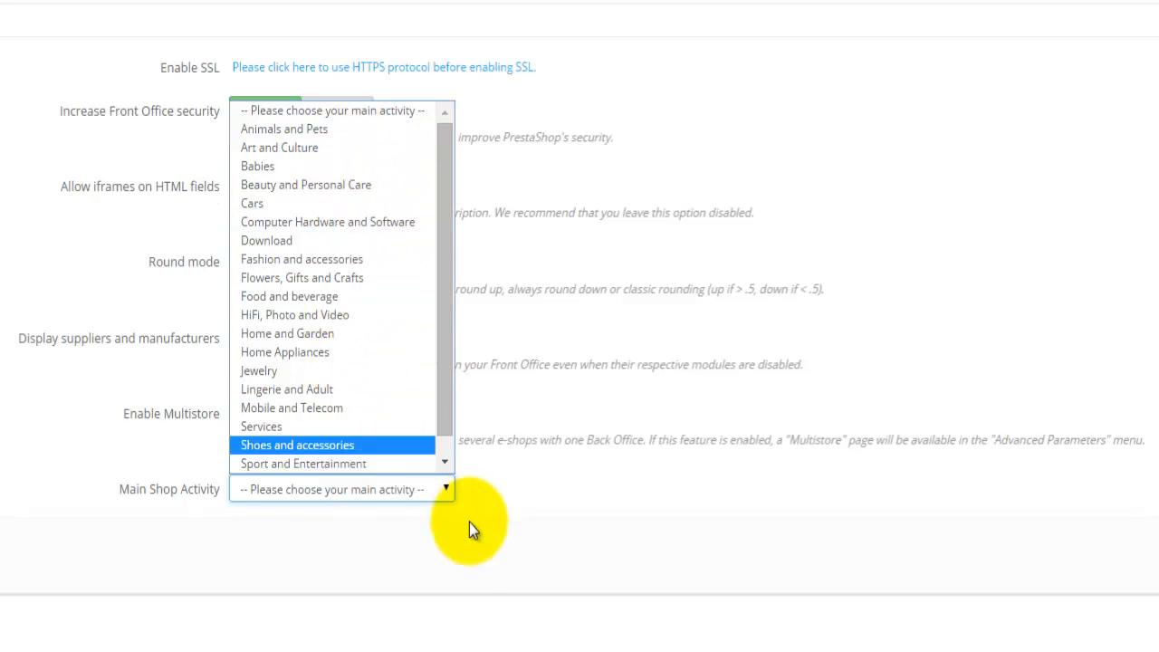
left_click(477, 544)
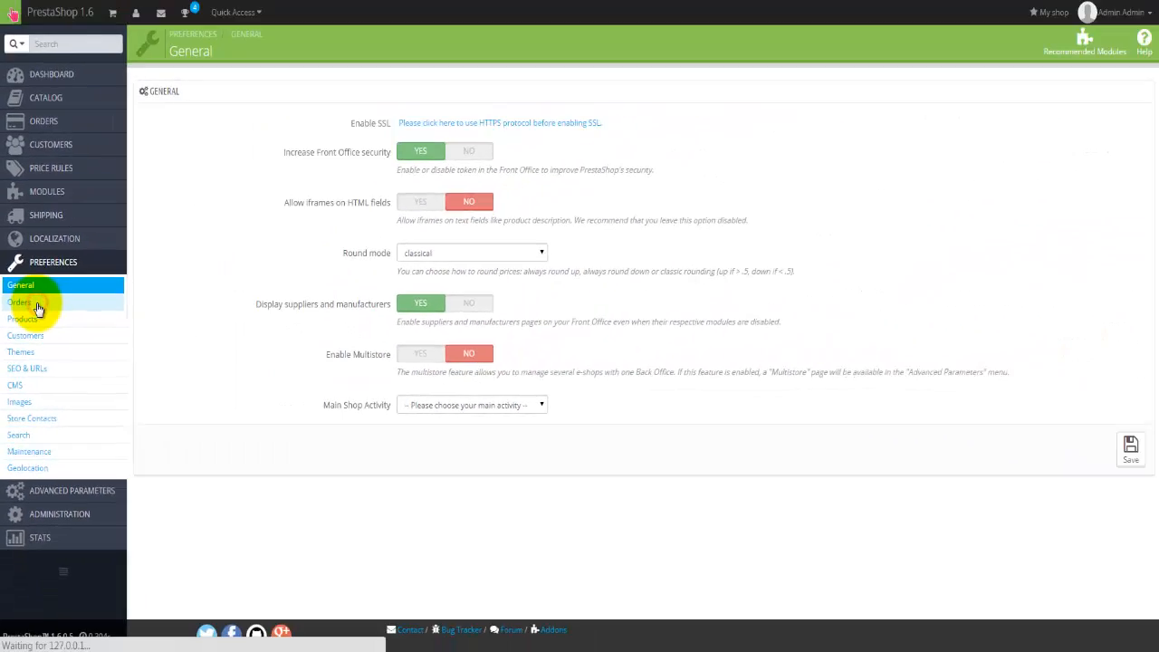
Open the Orders preferences and review the available order process types
left_click(78, 190)
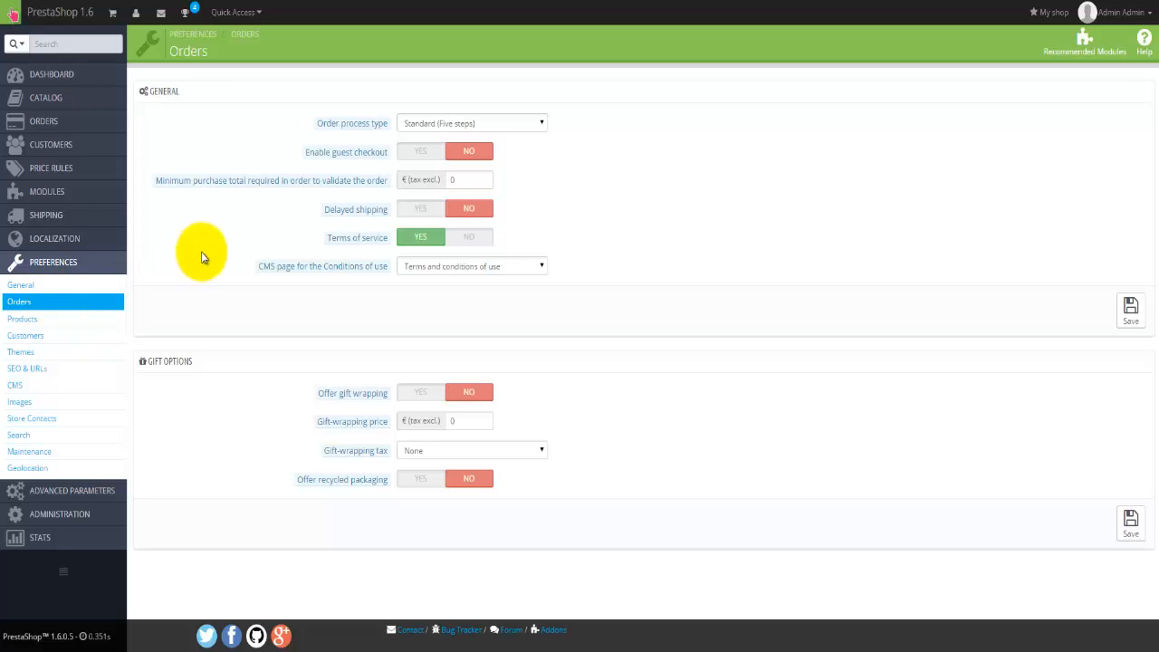
mouse_move(206, 174)
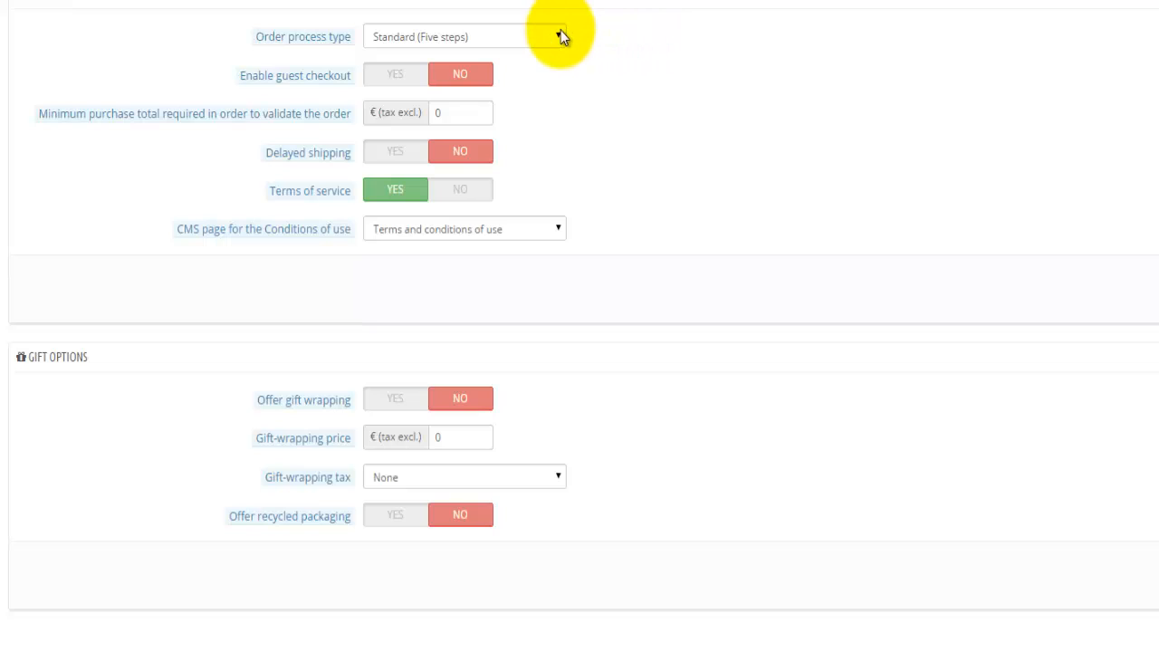
left_click(558, 37)
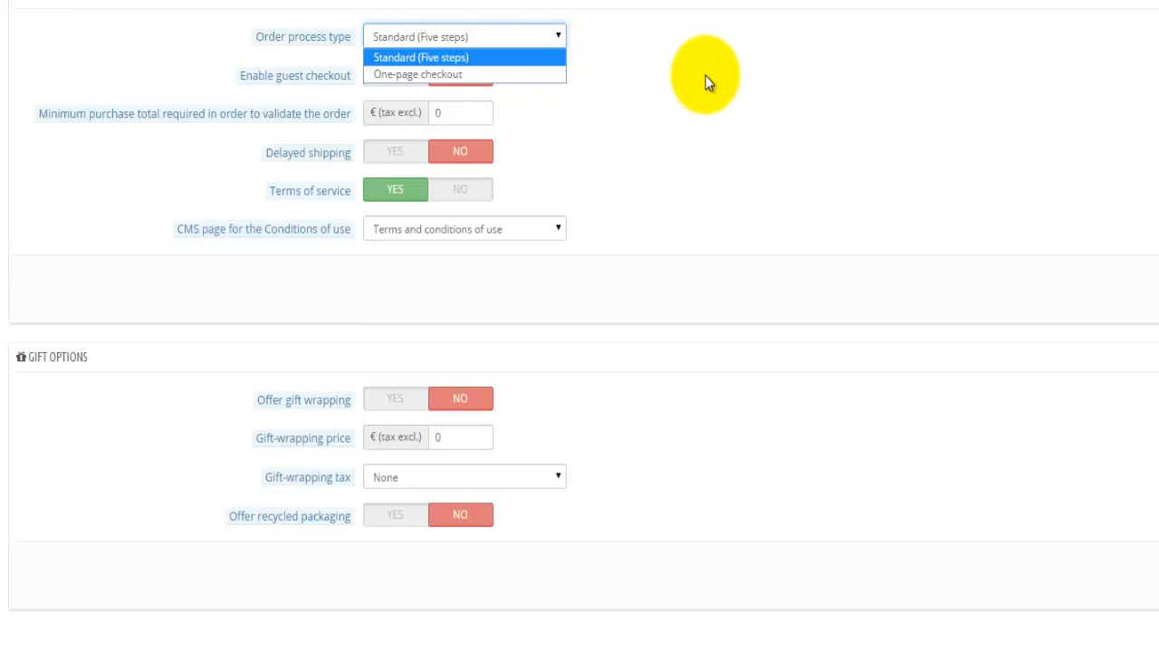
left_click(703, 80)
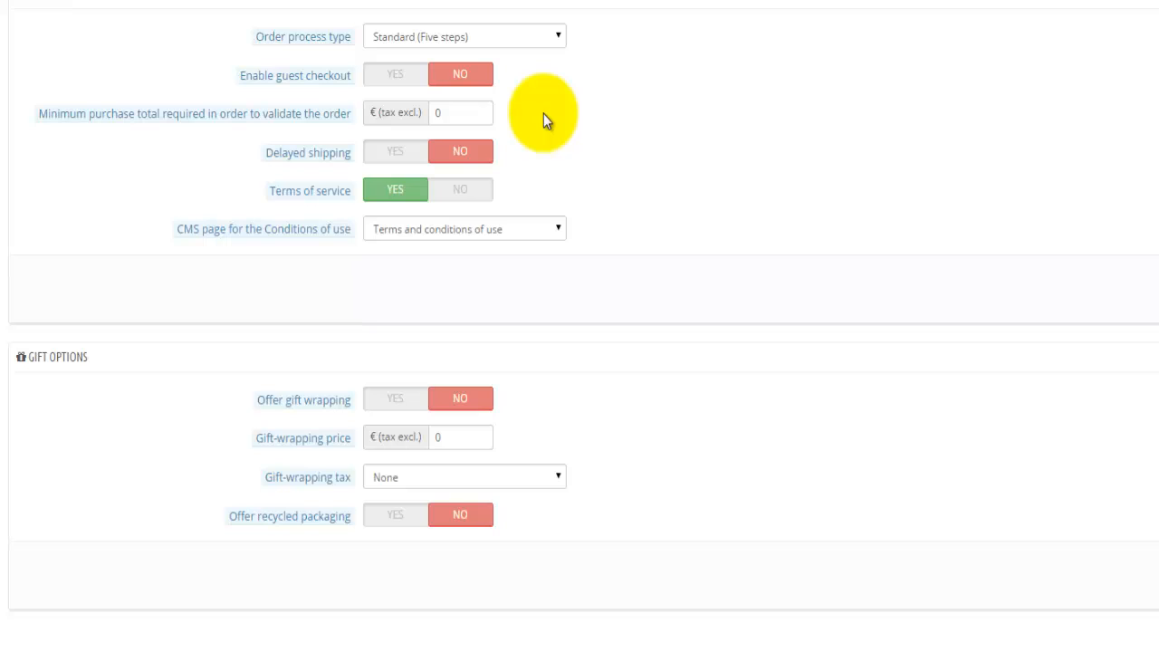
Set the minimum purchase total required to validate an order to 10 euros
left_click(492, 112)
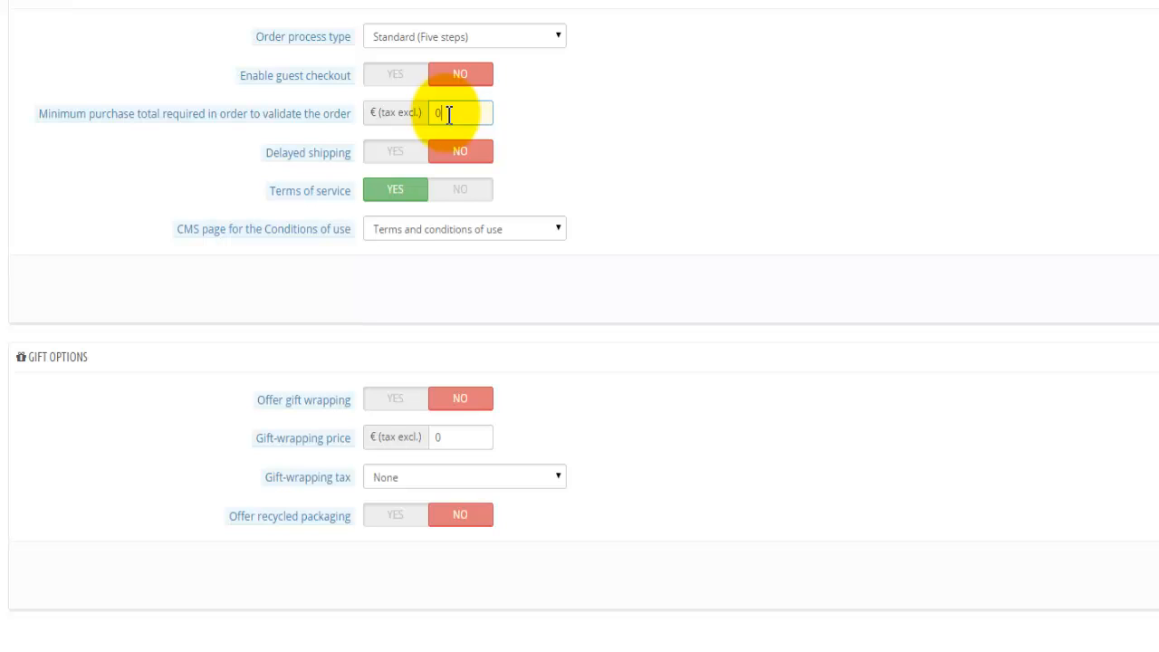
key("BackSpace")
type("10")
left_click(554, 136)
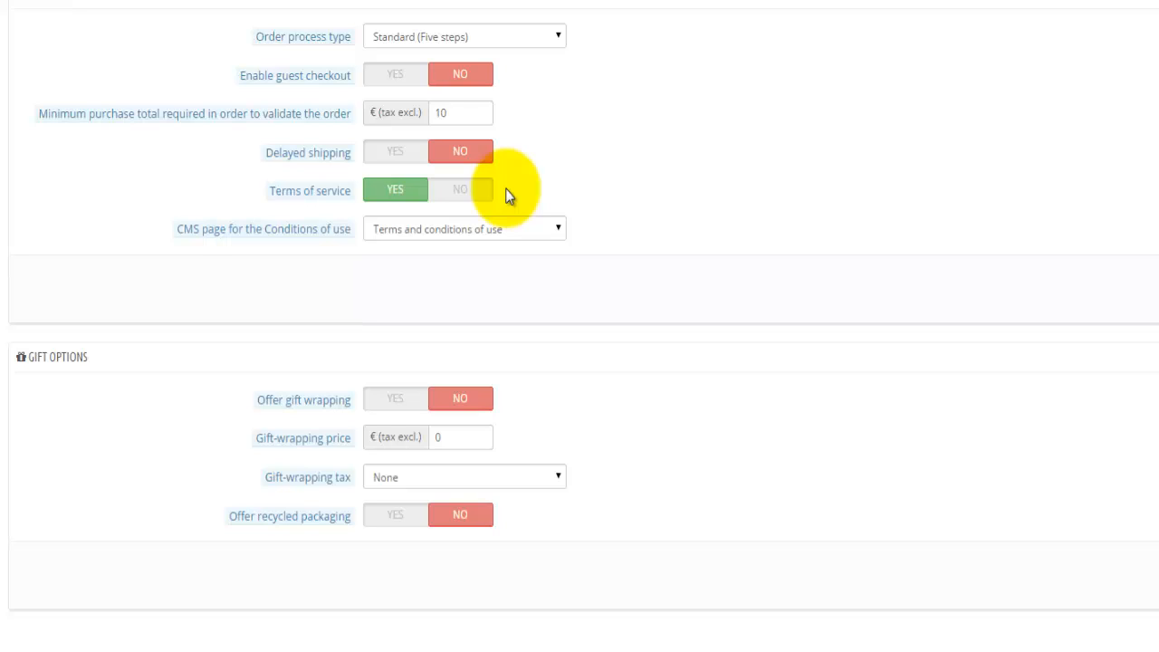
Check the delayed shipping explanation and select "Terms and conditions of use" as the CMS page for the Conditions of use
mouse_move(298, 157)
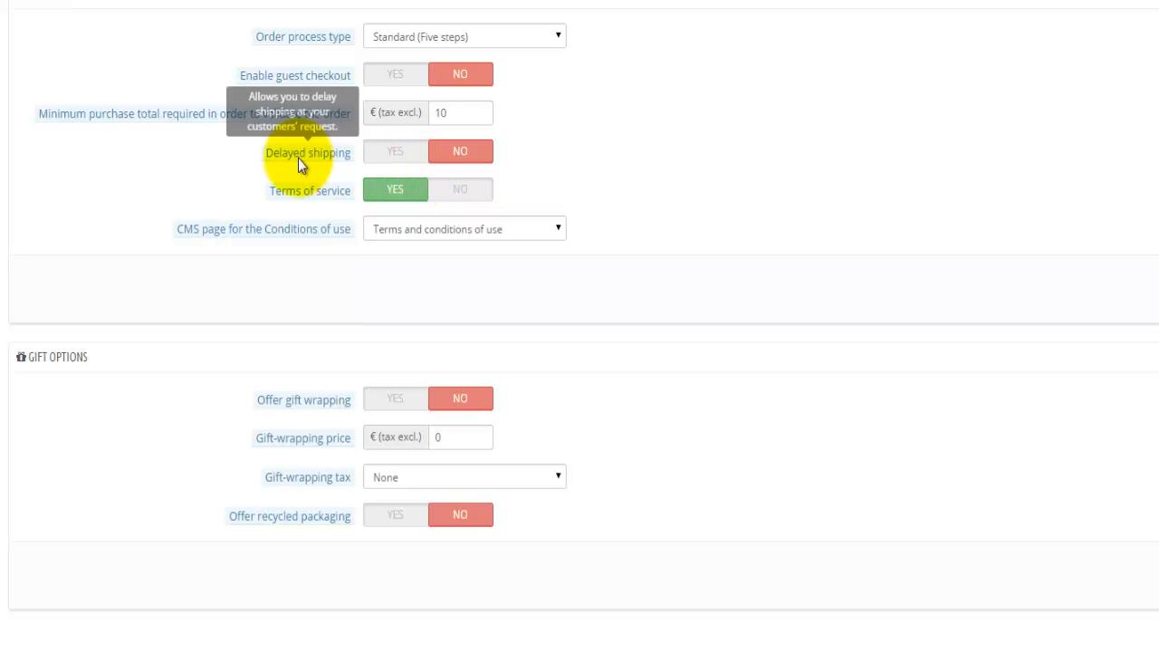
left_click(412, 231)
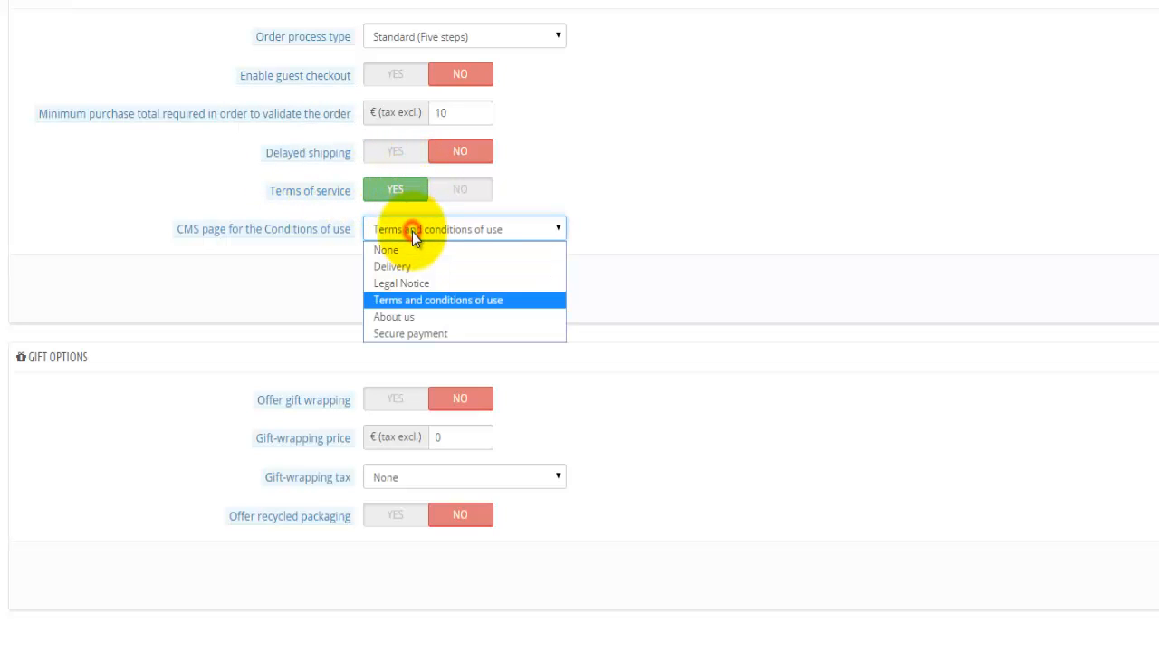
left_click(518, 300)
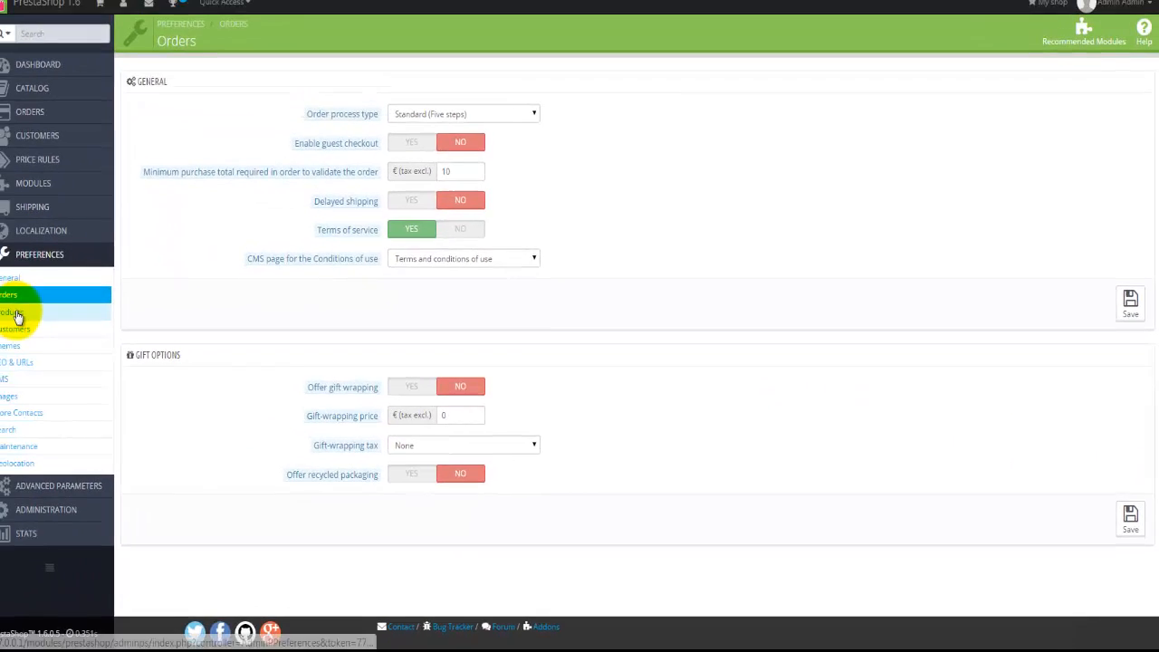
Open the Products preferences and examine the product comparison, new-product days, short description size and quantity discount settings
left_click(16, 316)
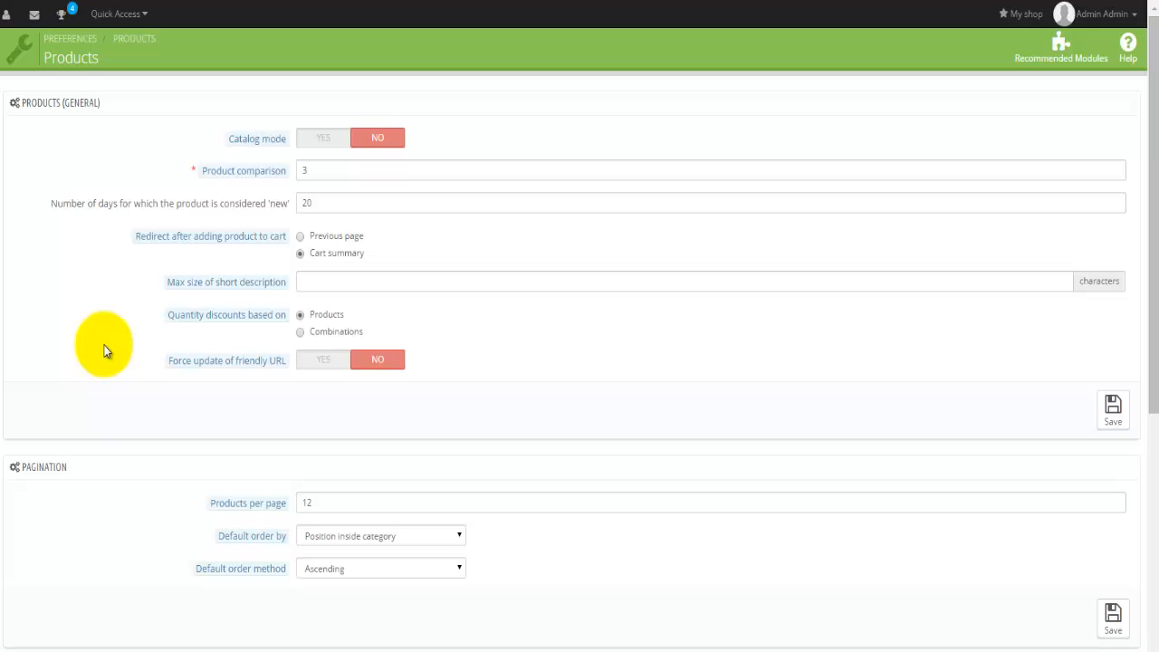
left_click(332, 174)
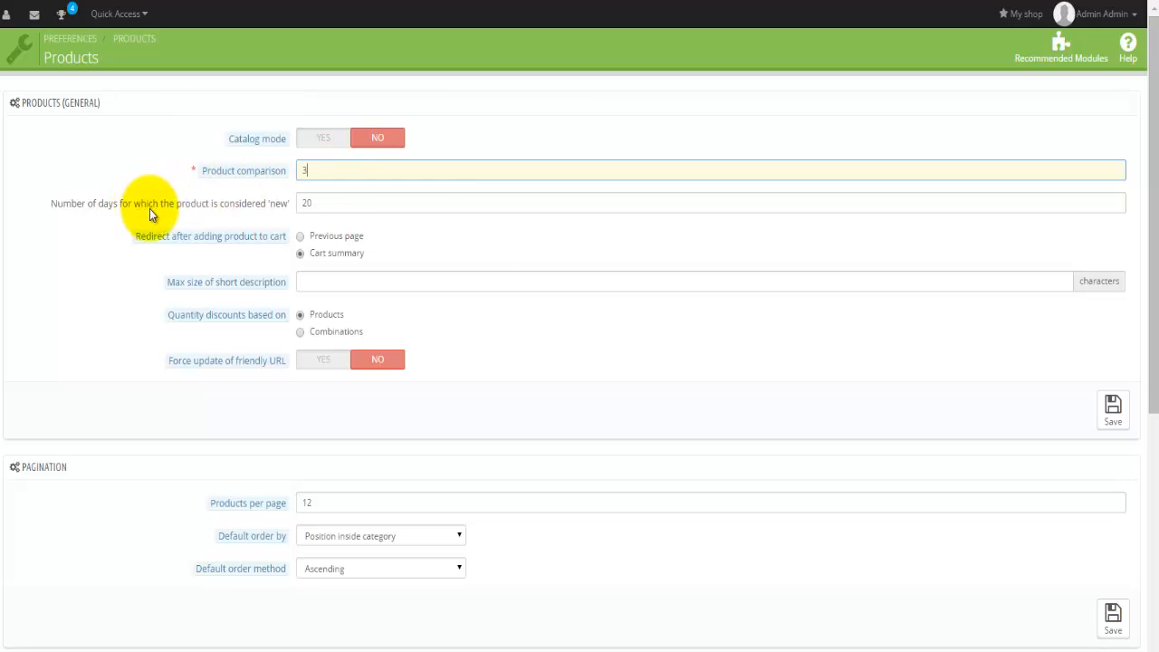
double_click(309, 202)
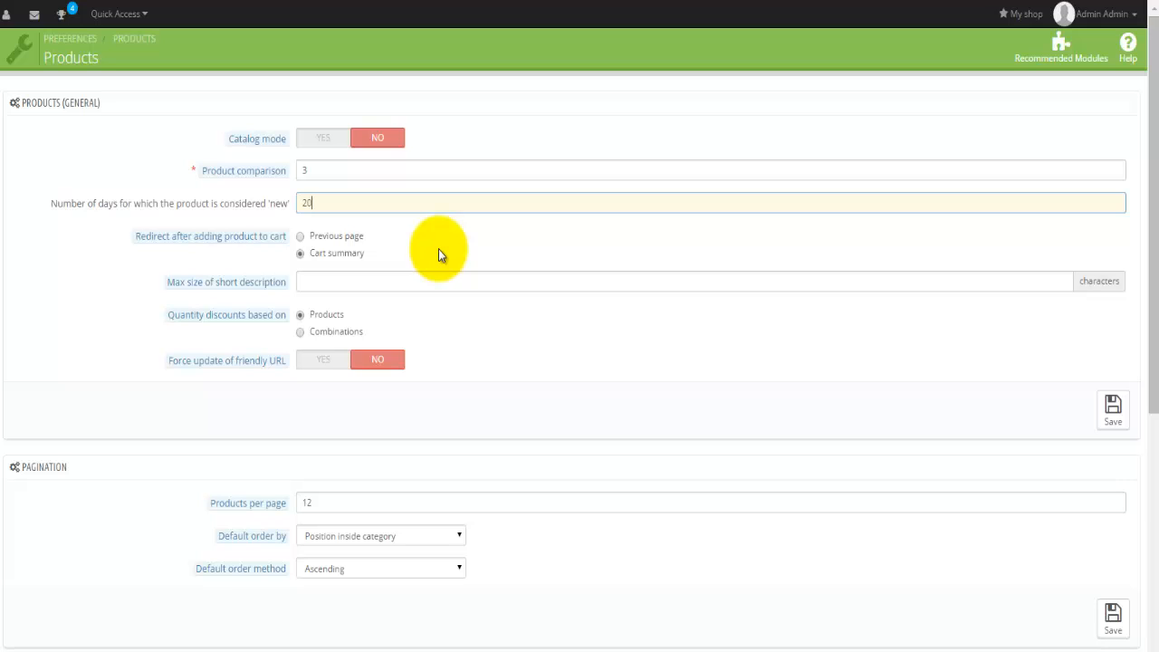
left_click(373, 283)
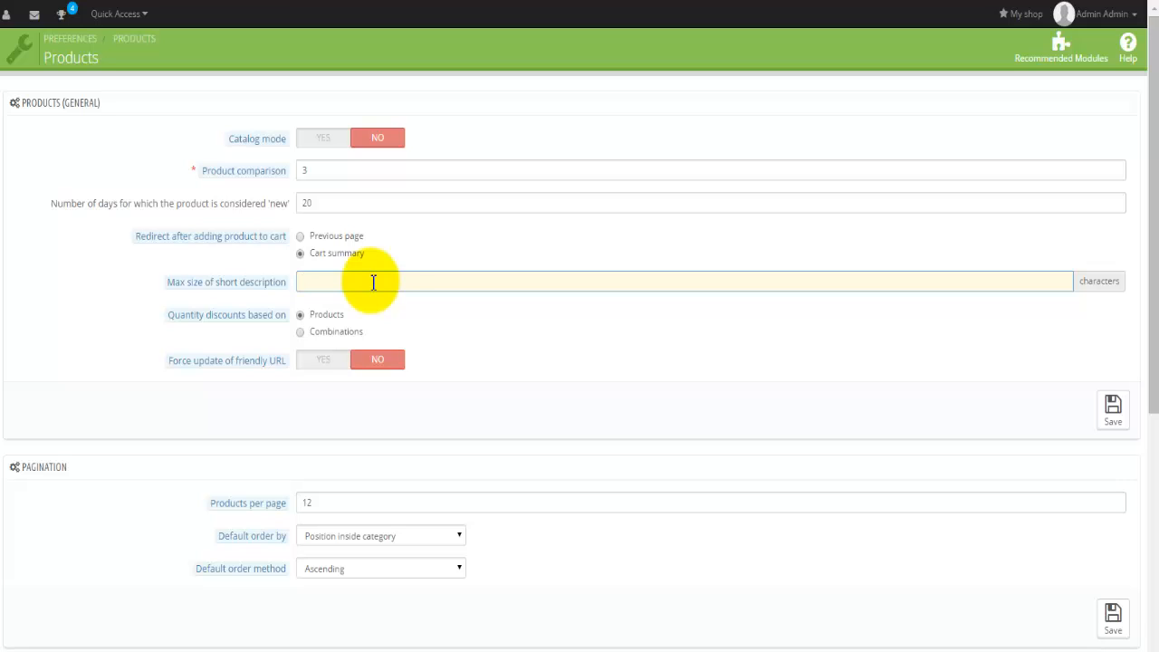
left_click(432, 338)
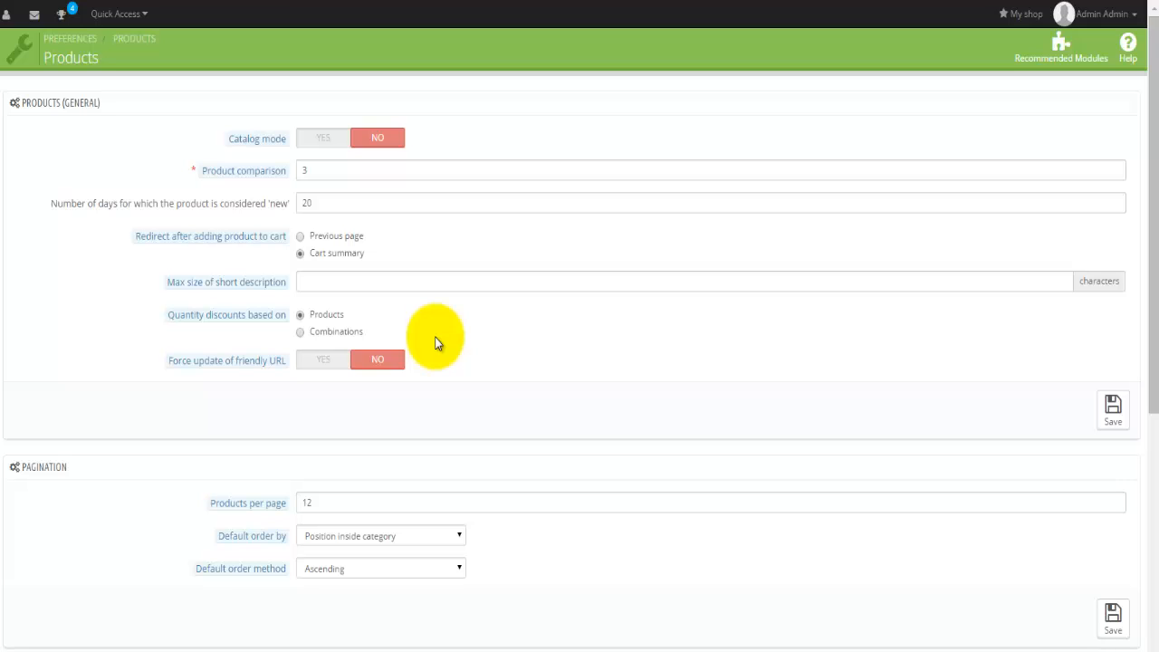
left_click(334, 331)
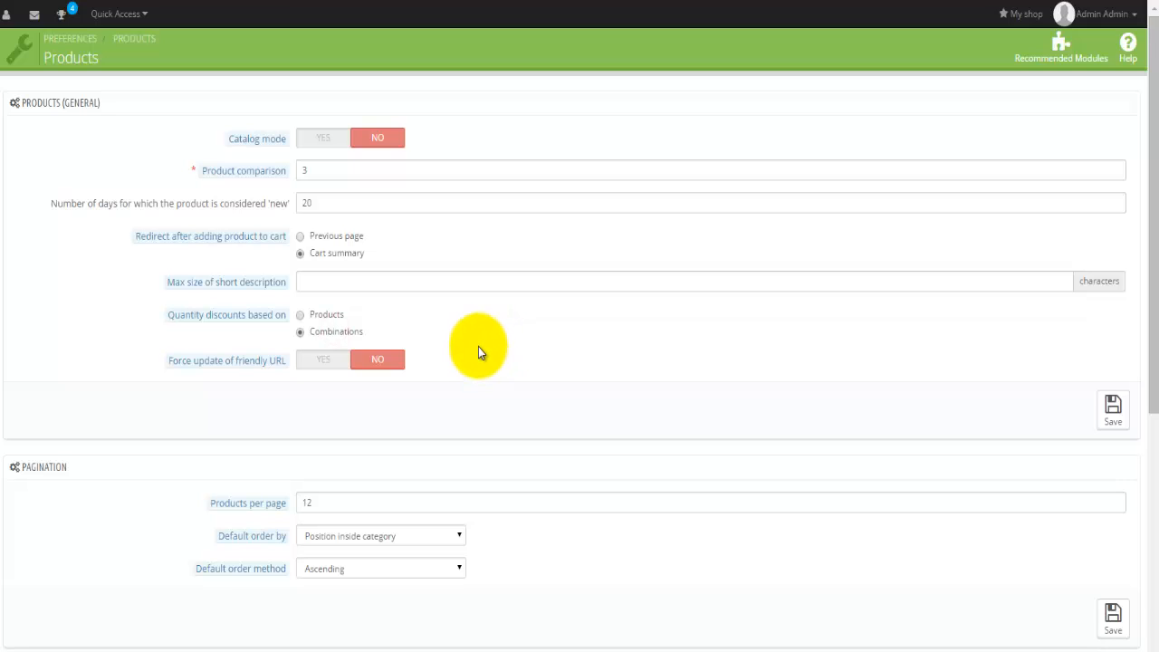
left_click(335, 317)
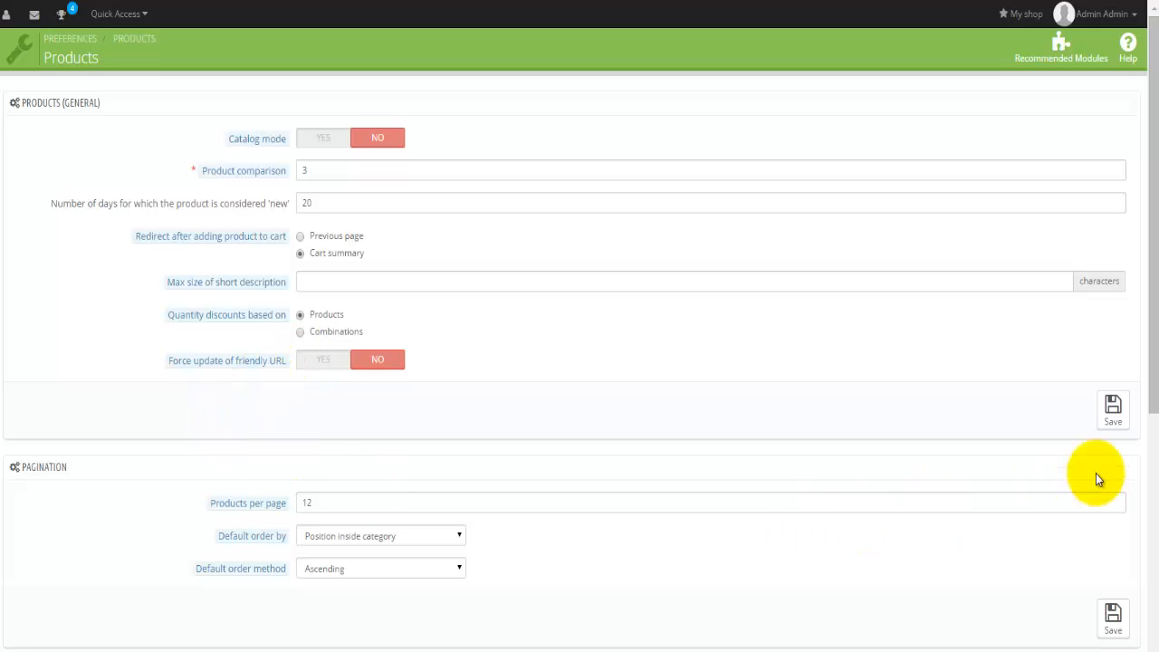
Review the products per page, default order and order method options in the Pagination settings
scroll(146, 501, "down", 1)
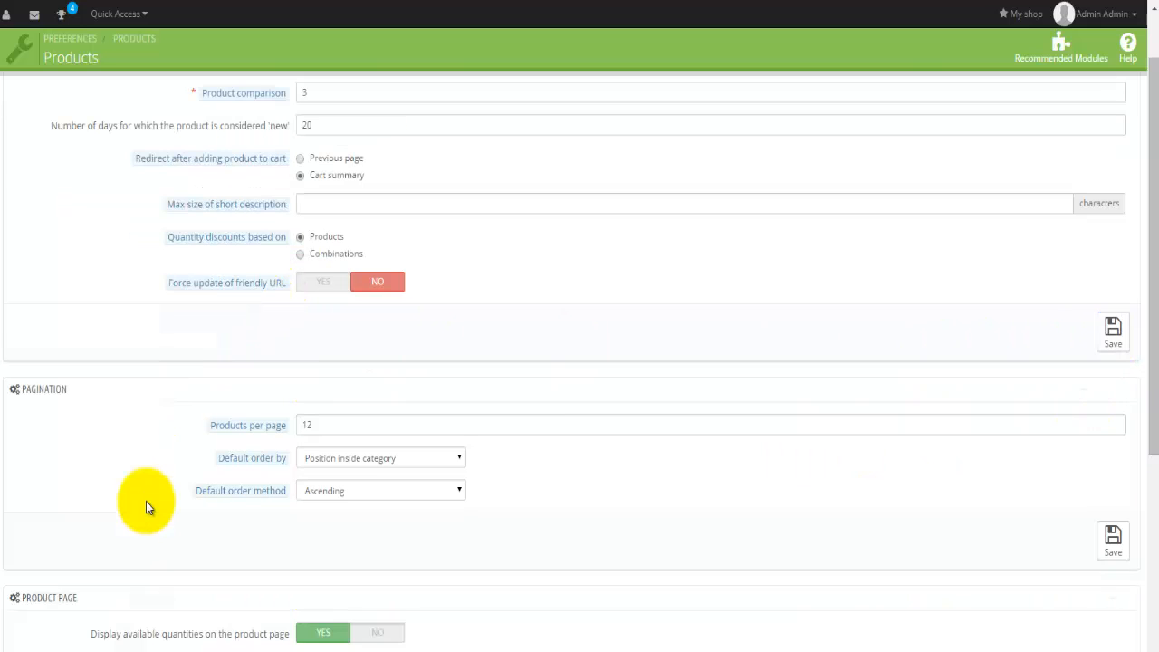
scroll(146, 501, "down", 1)
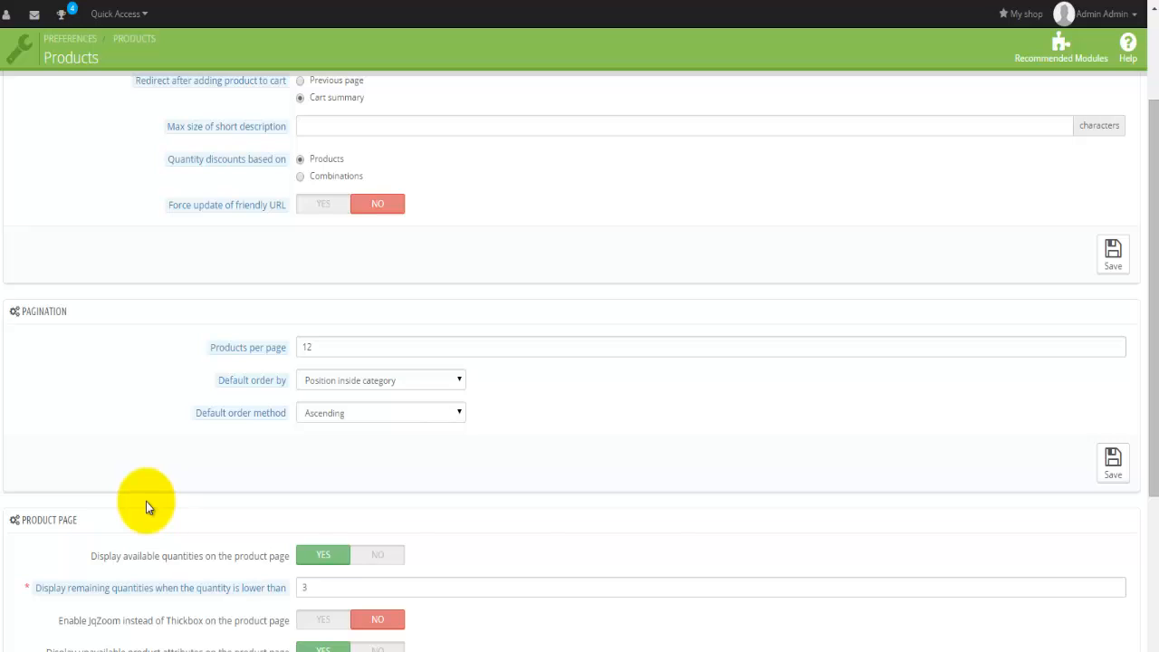
left_click(326, 347)
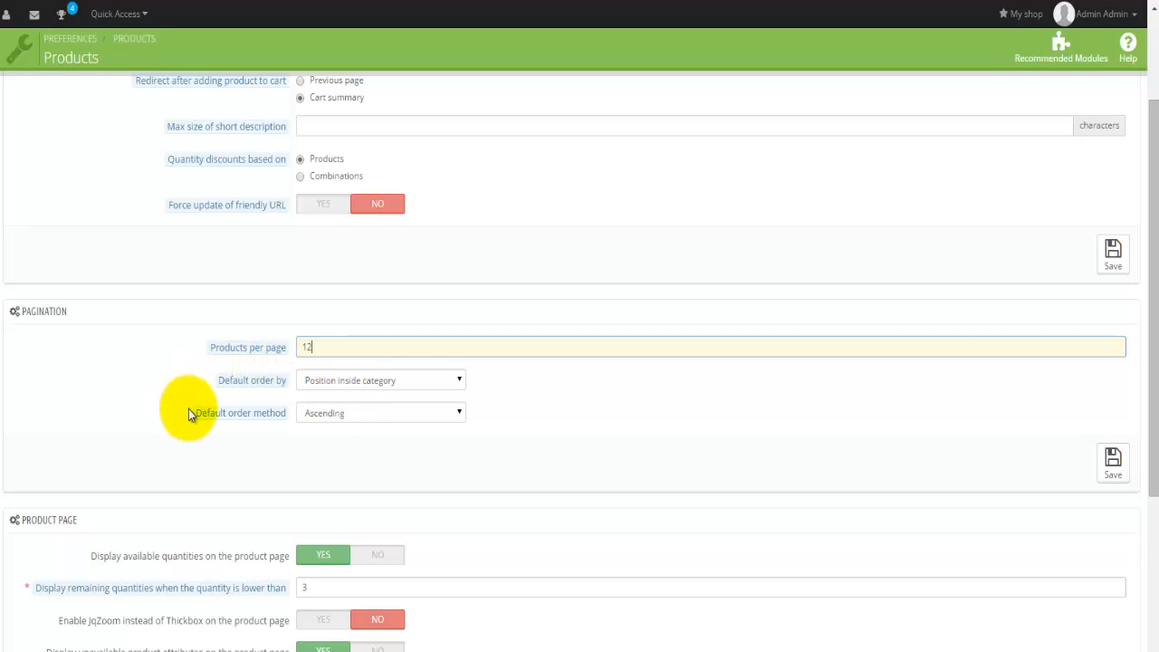
left_click(333, 380)
left_click(333, 381)
left_click(343, 414)
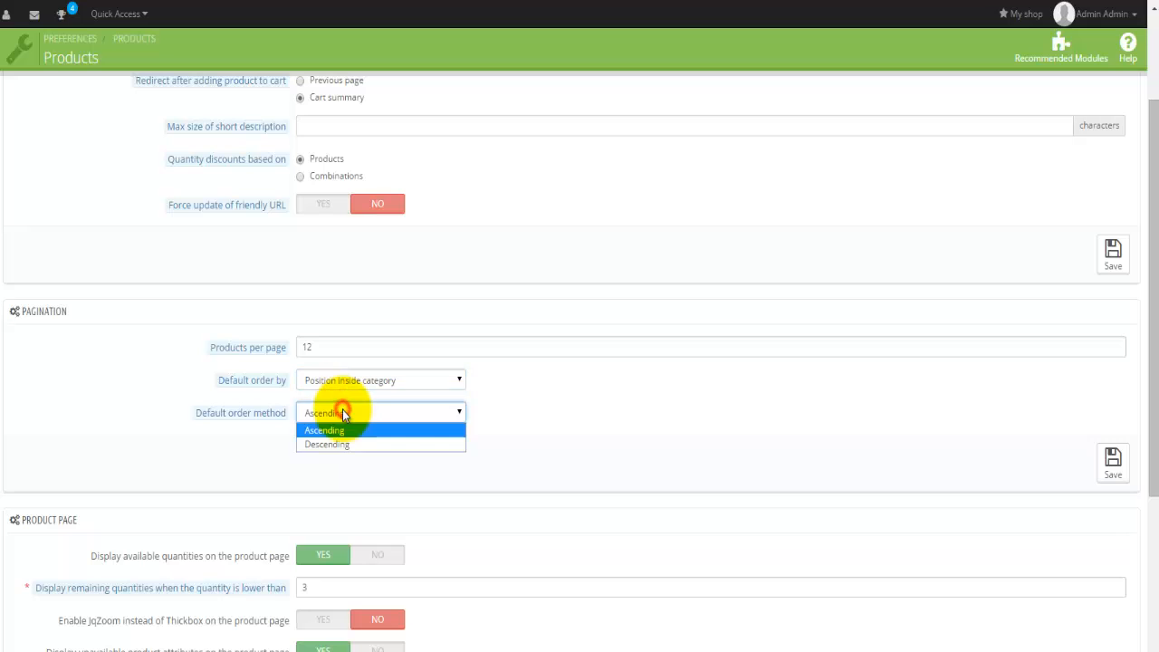
left_click(341, 411)
Enable the display of discounted prices in the Product Page settings and save them
scroll(167, 436, "down", 1)
scroll(167, 436, "down", 3)
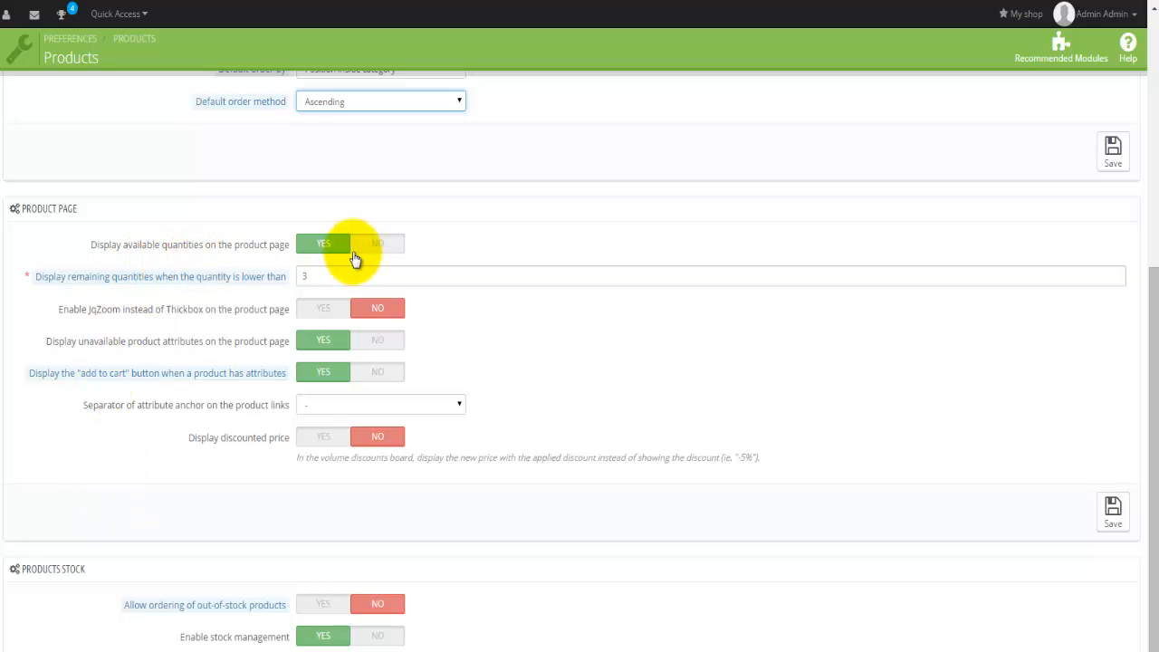
mouse_move(107, 279)
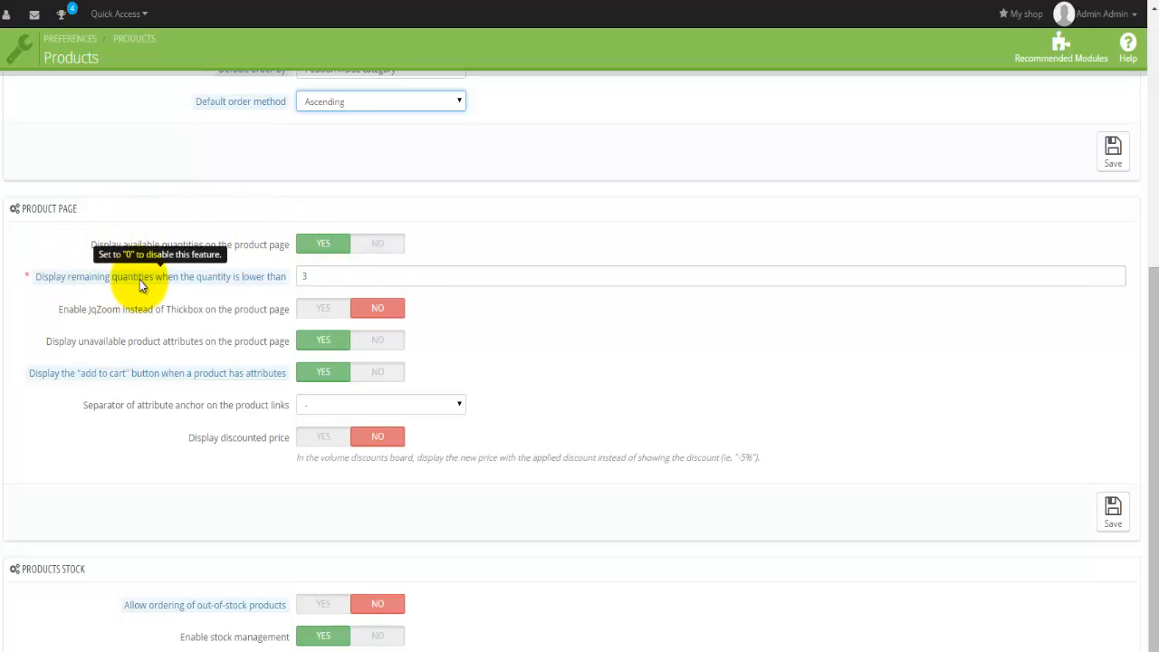
left_click(308, 274)
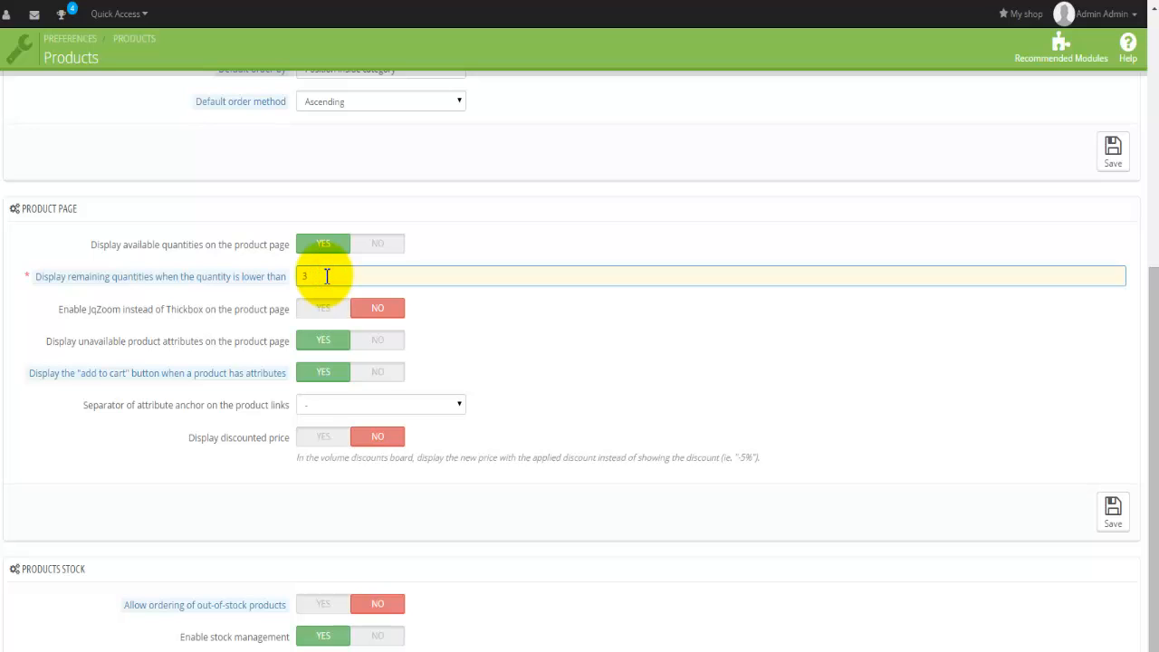
left_click(107, 320)
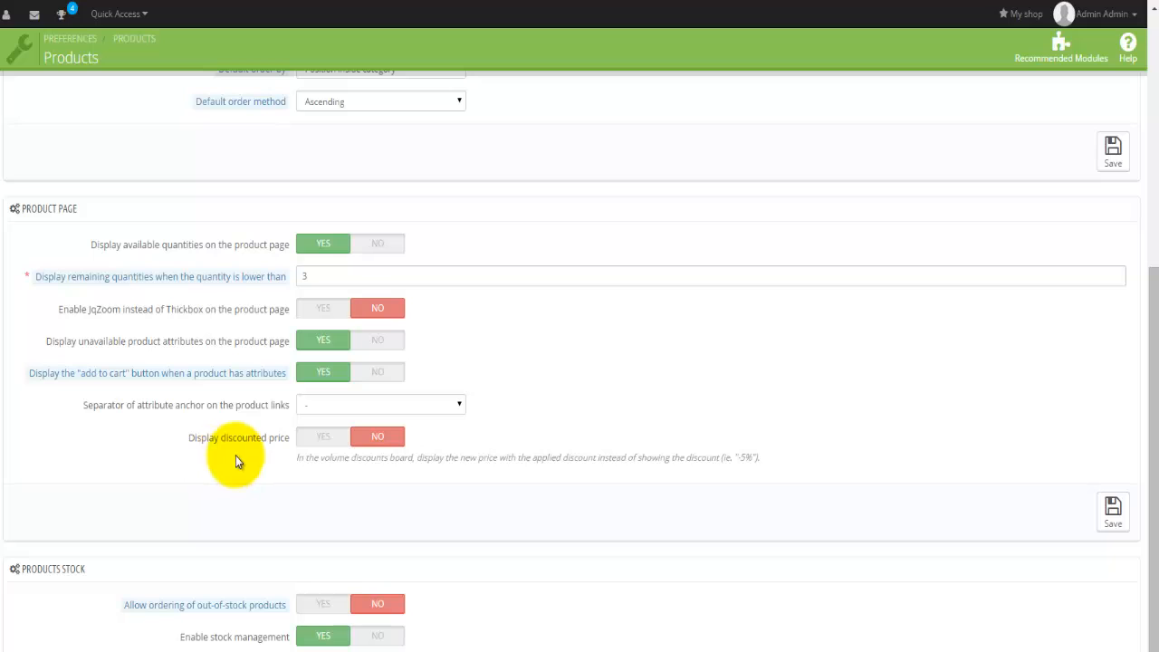
left_click(326, 440)
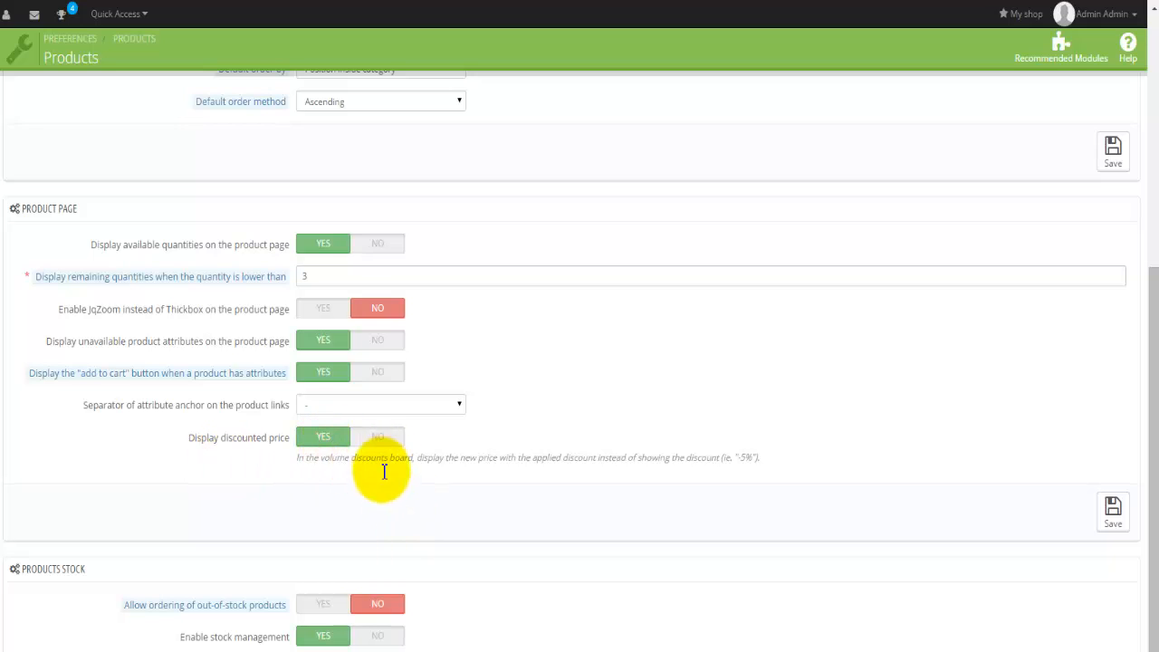
left_click(1113, 510)
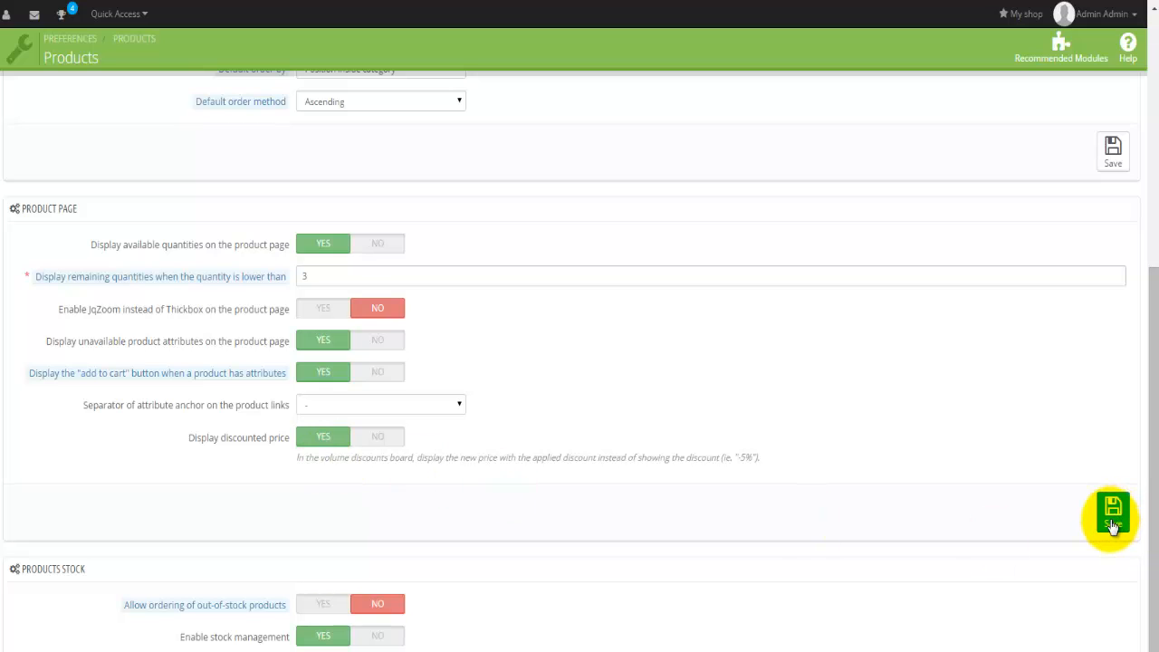
Examine the advanced stock management options in the Products Stock settings
scroll(643, 641, "down", 2)
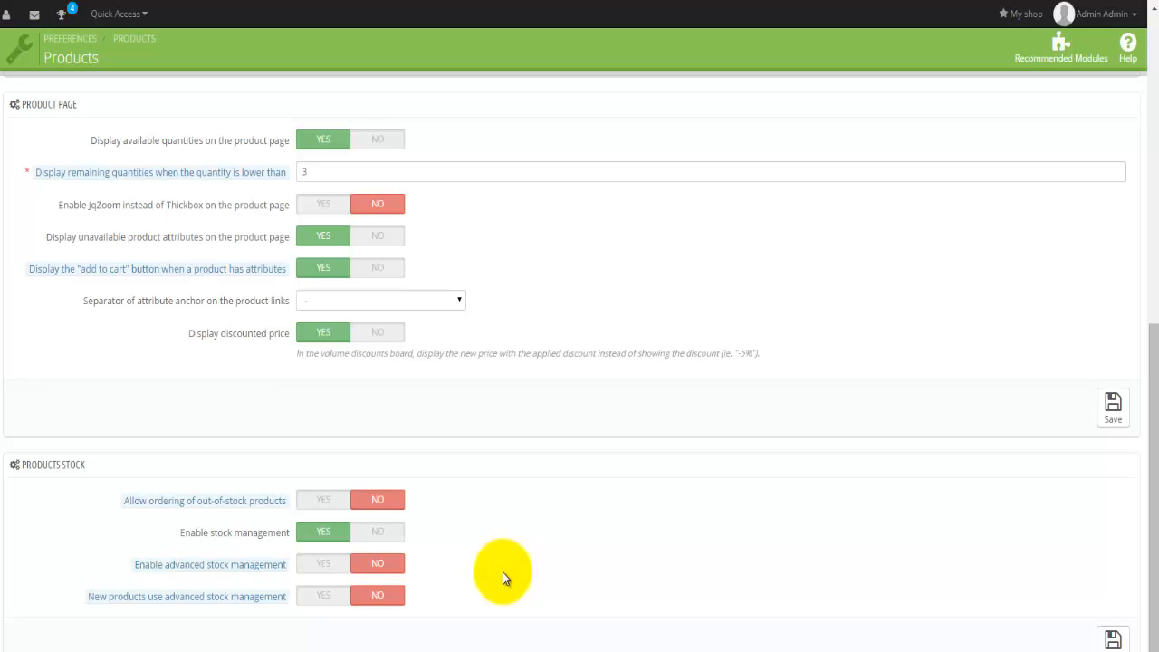
mouse_move(267, 572)
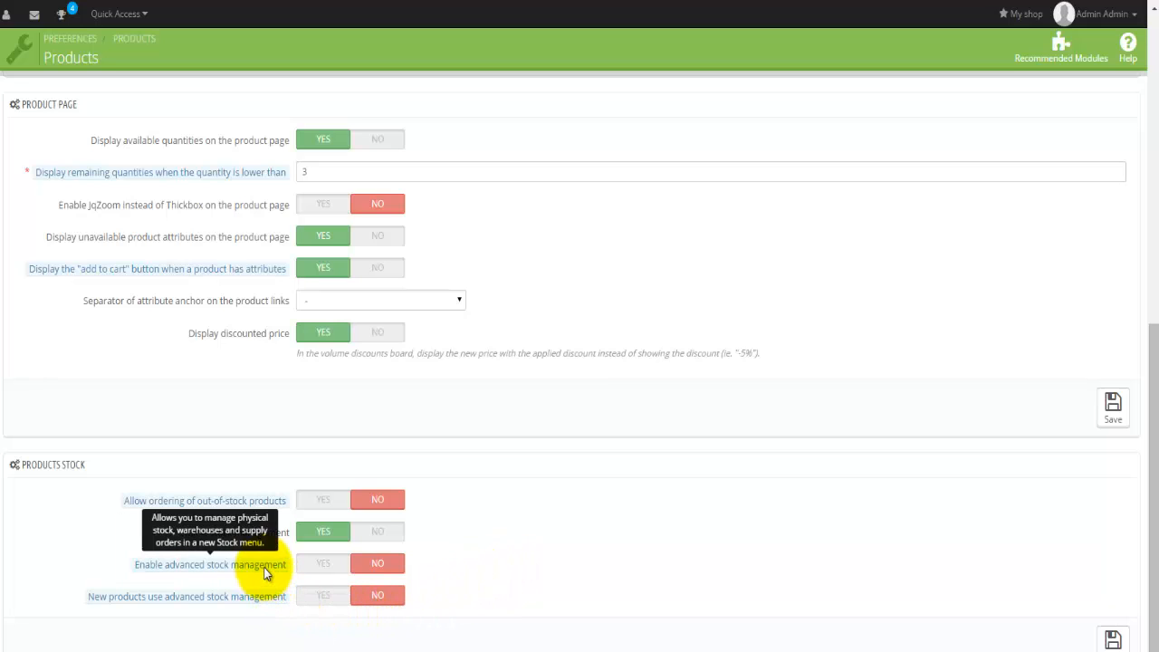
mouse_move(252, 599)
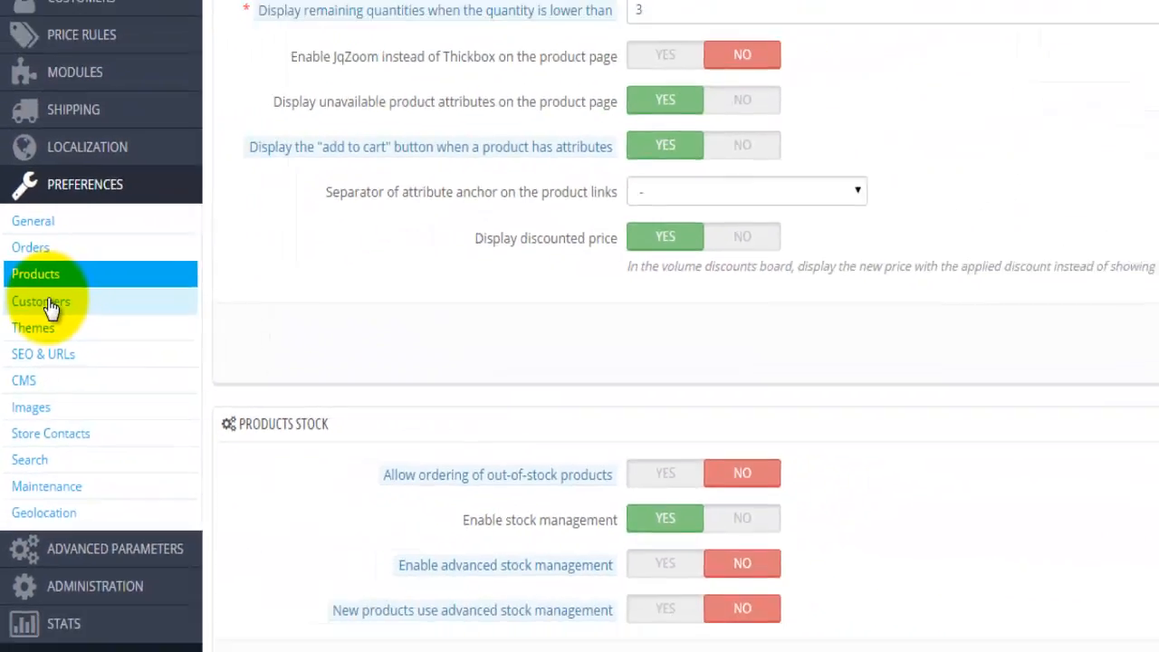
In the Customers preferences, set the registration process type to "Standard (account creation and address creation)"
left_click(72, 263)
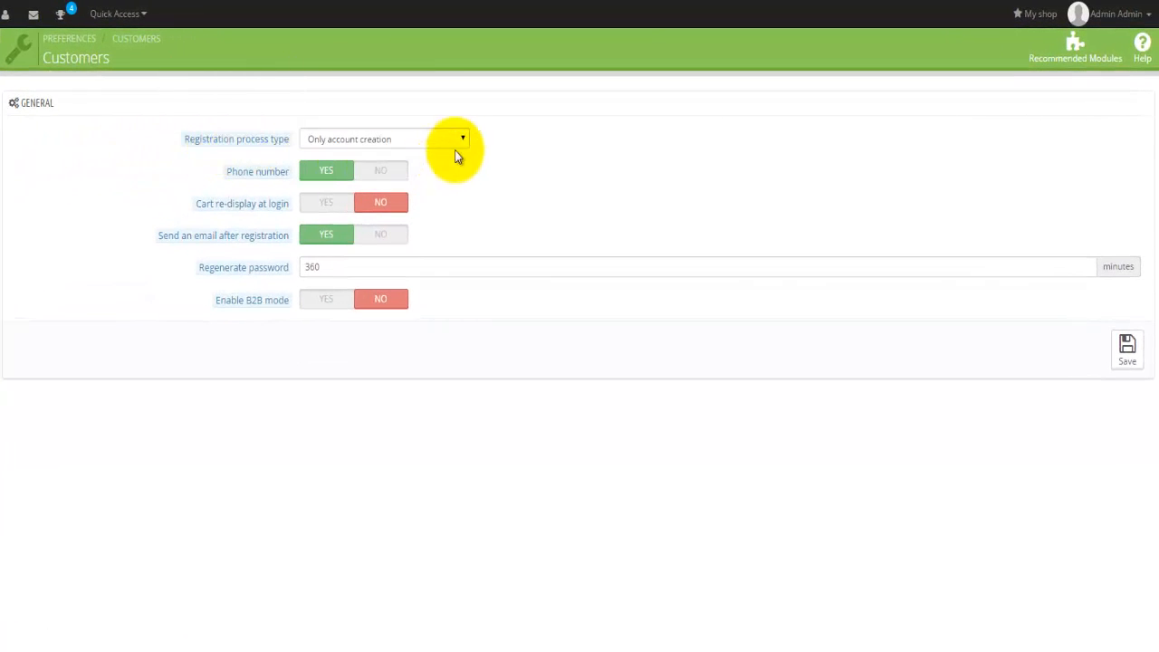
left_click(464, 139)
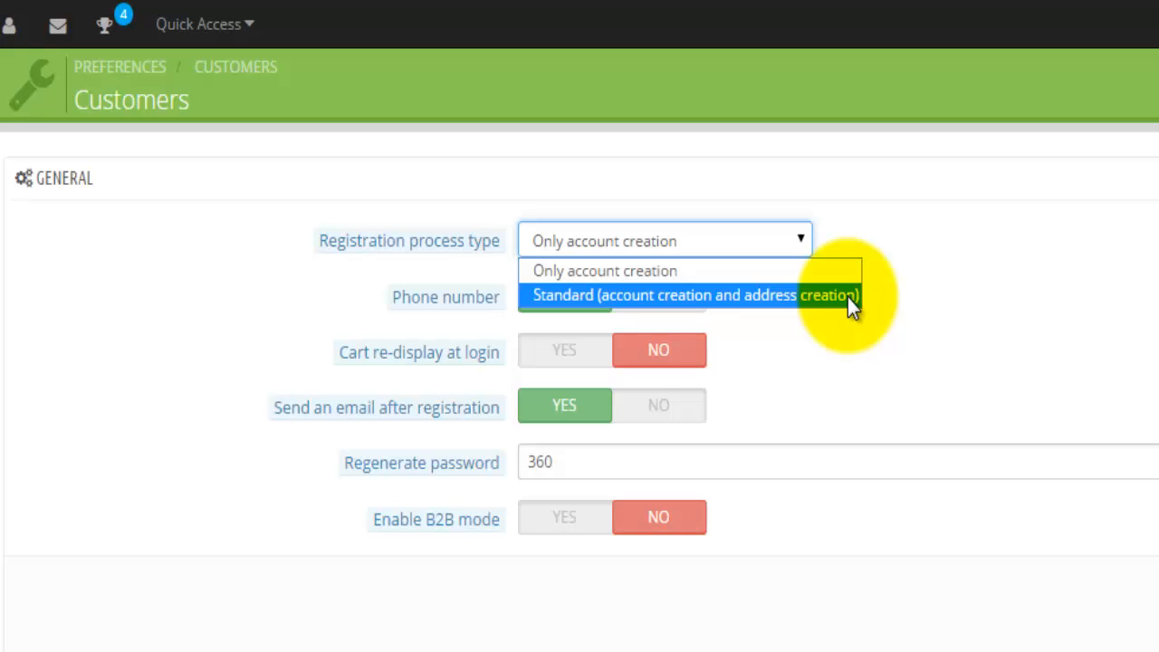
left_click(852, 299)
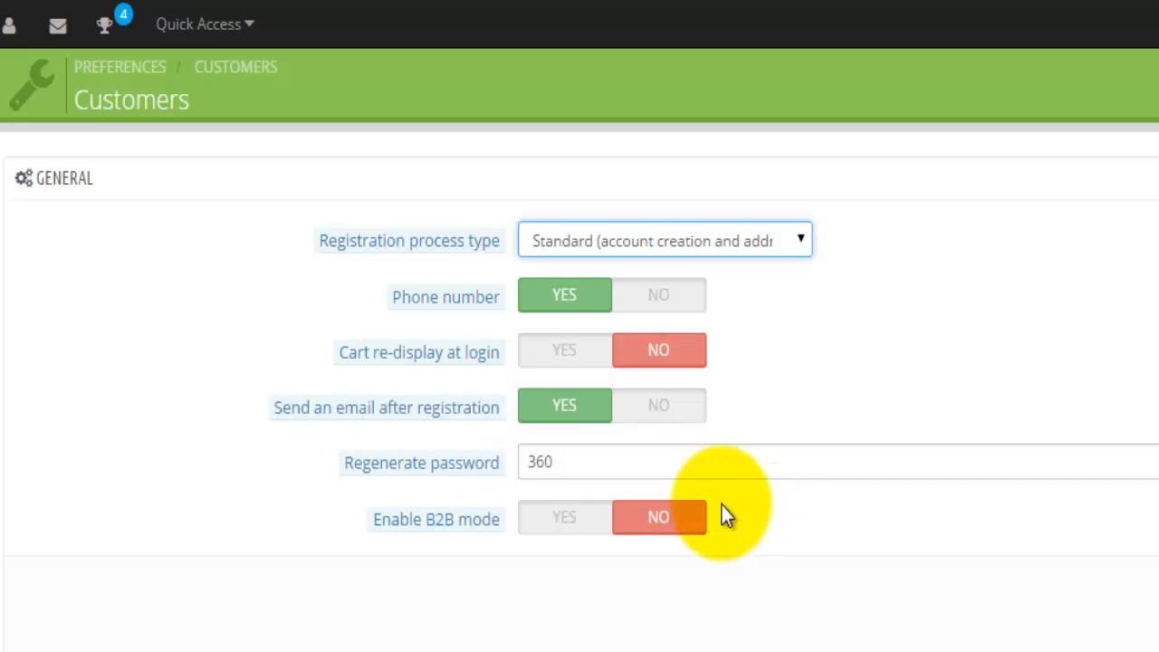
Inspect the password regeneration interval in the customer settings
left_click(675, 462)
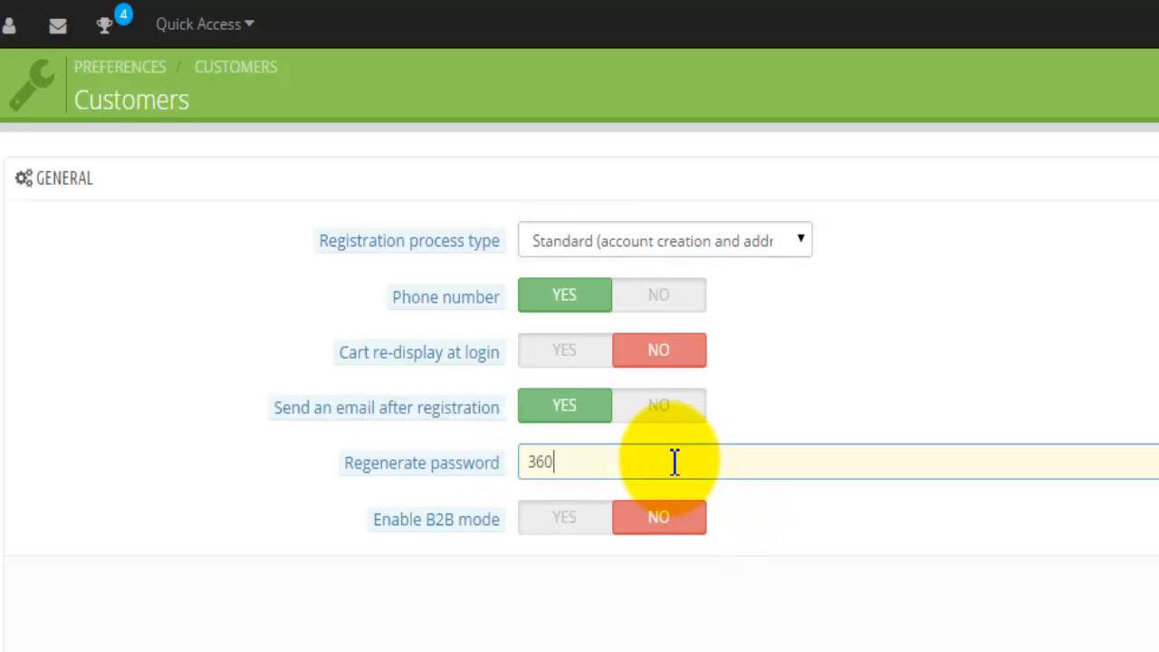
double_click(613, 466)
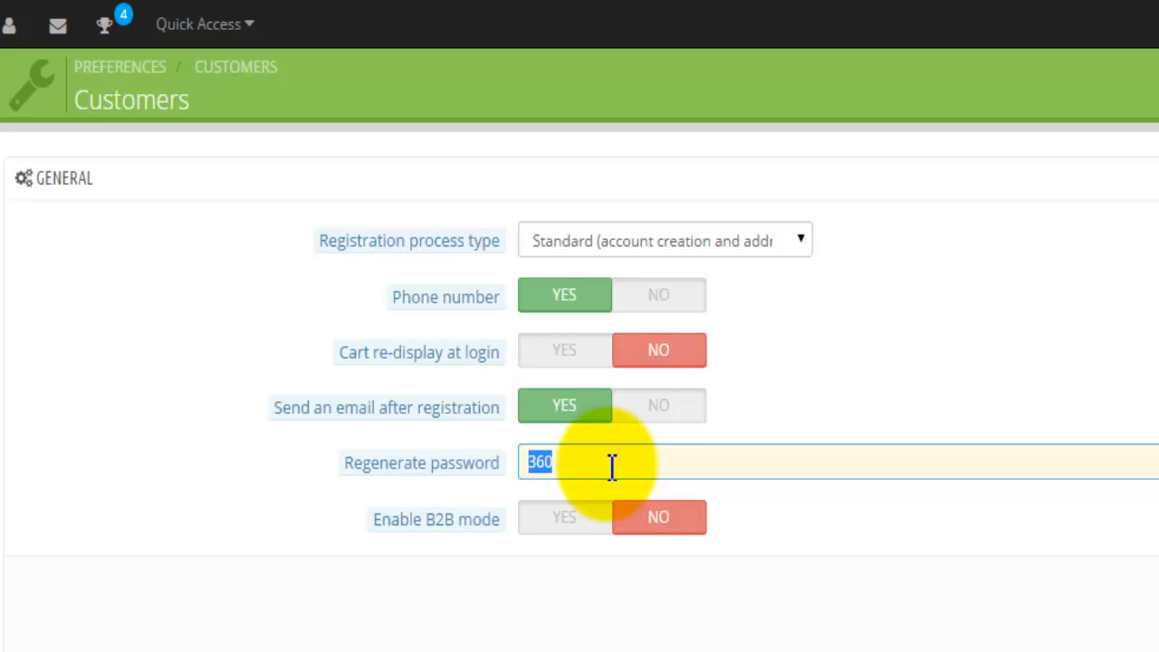
left_click(612, 466)
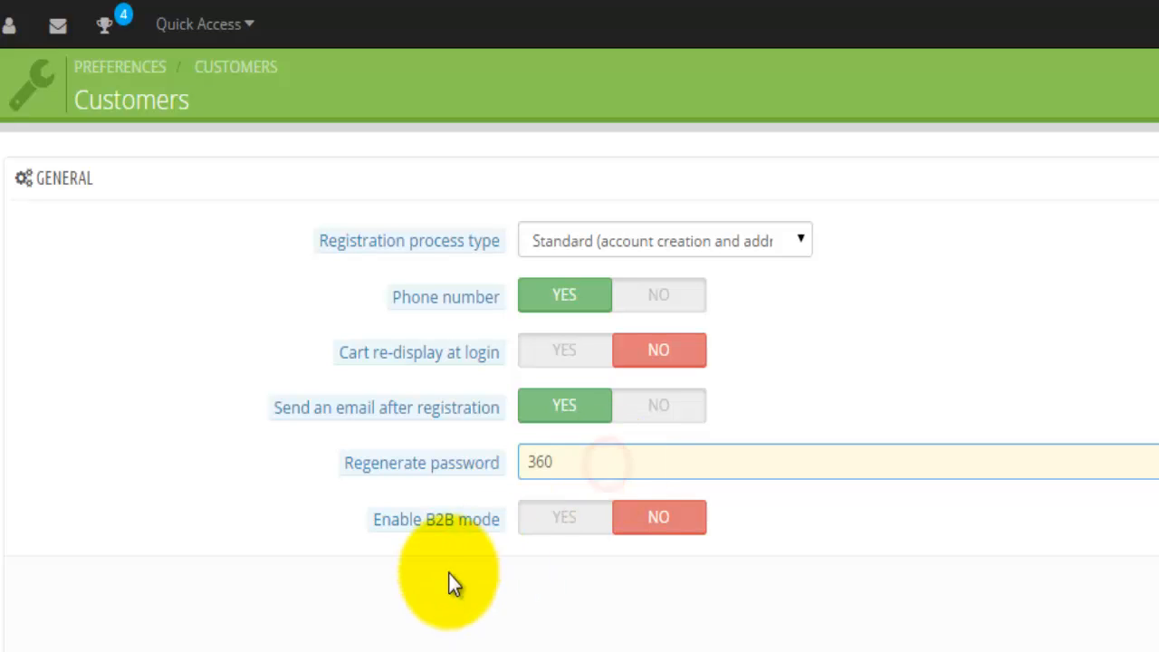